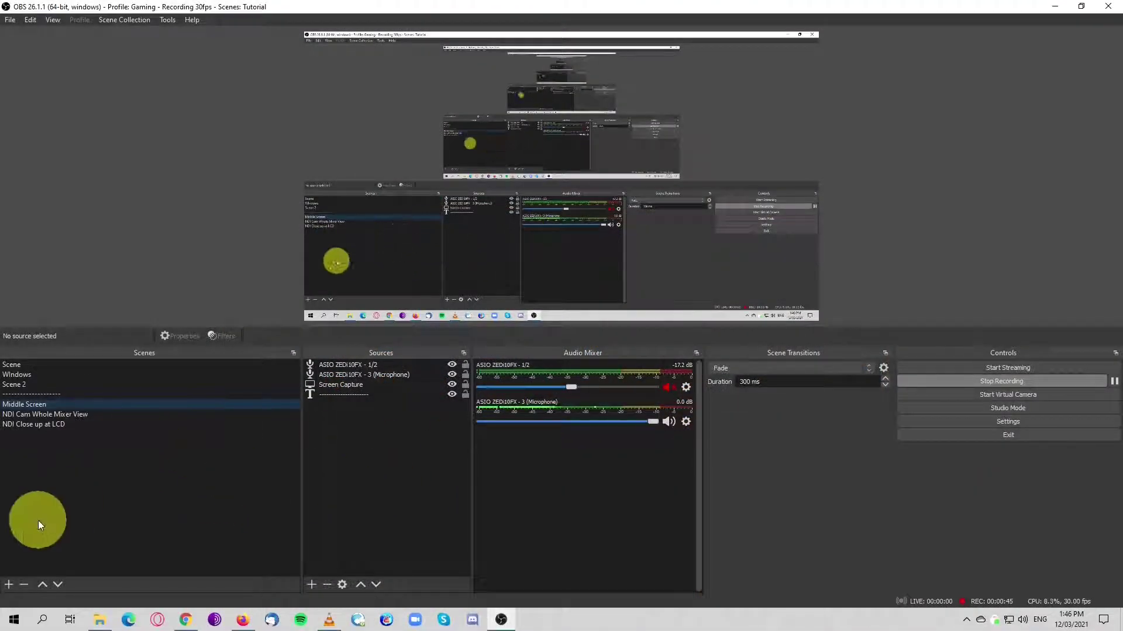
Open Control Panel's Sound dialog, centre it, and scroll the Playback list to Tascam Model 12.
click(13, 620)
click(164, 336)
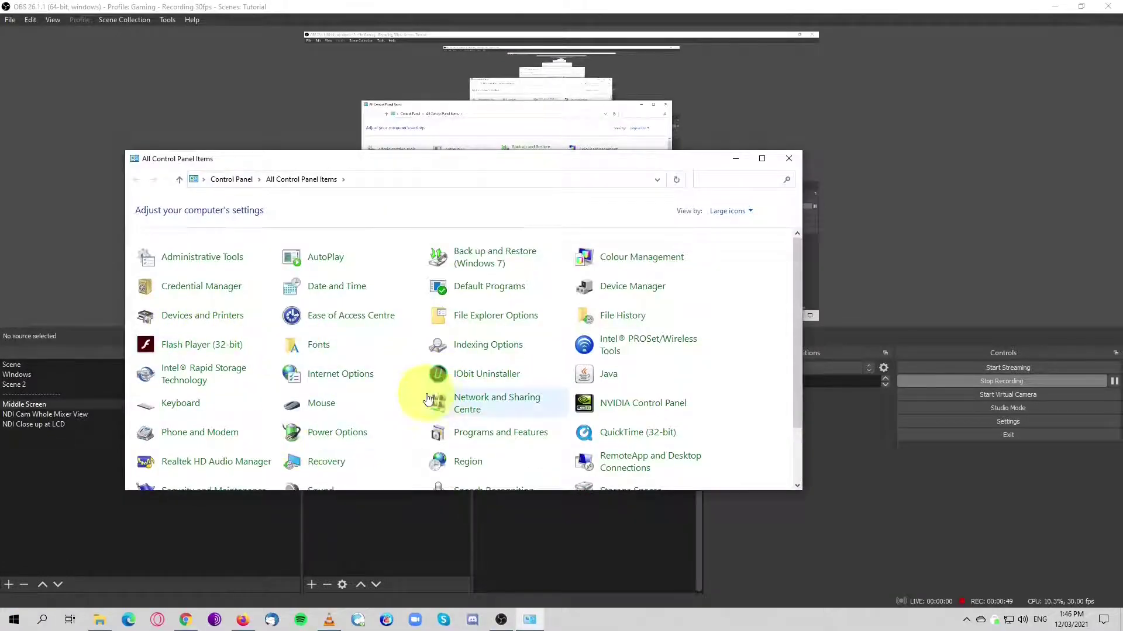
scroll(427, 399, down, 1)
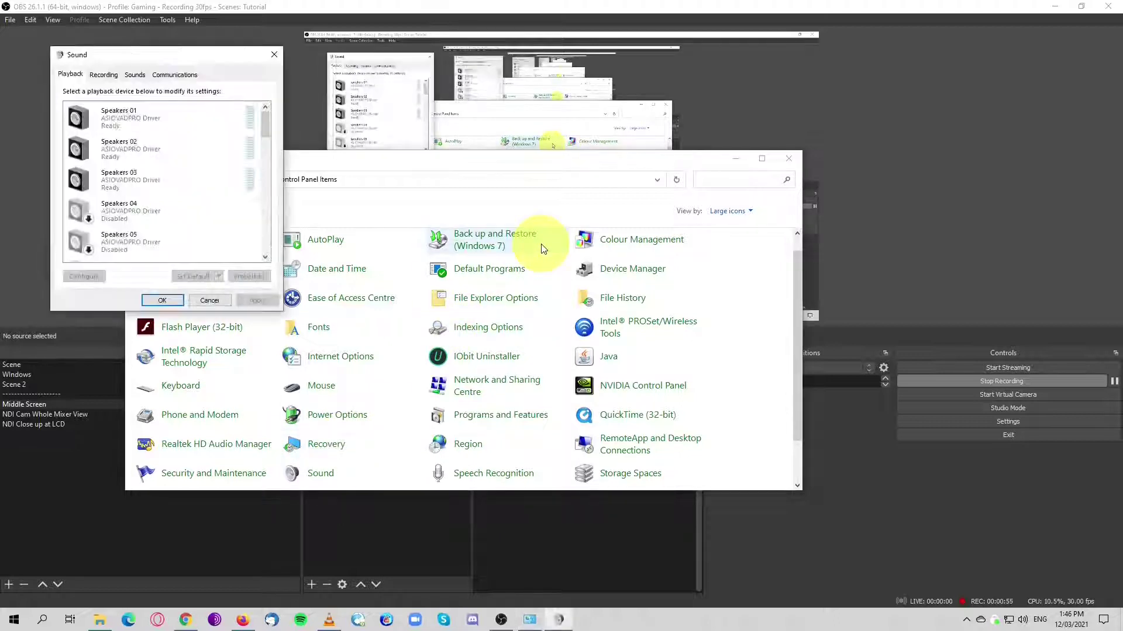
drag(293, 74, 427, 141)
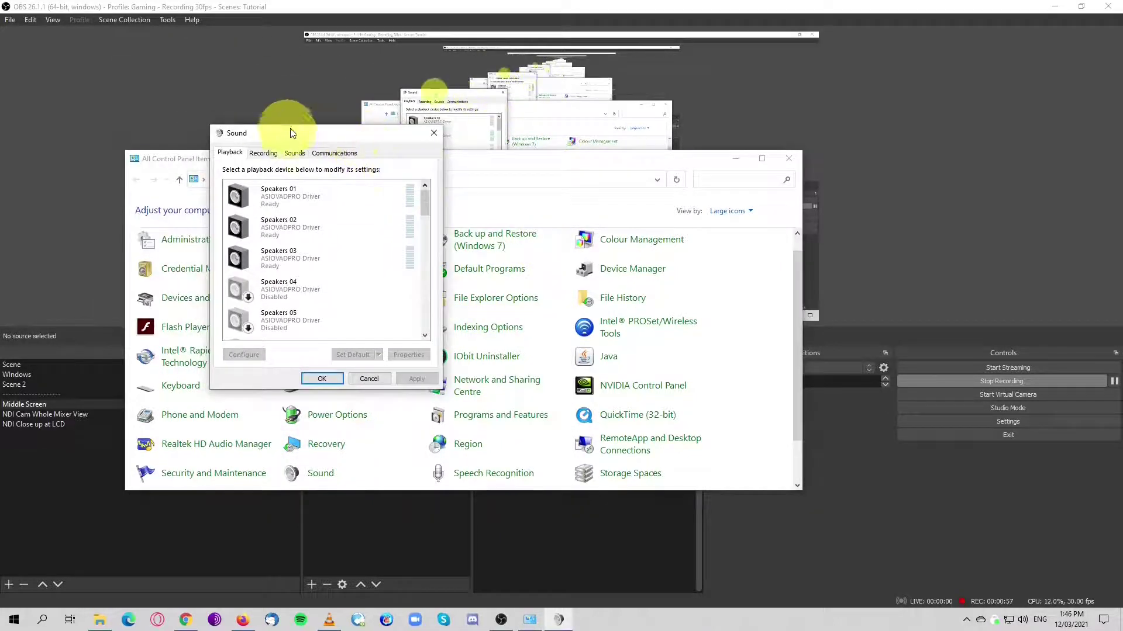
drag(292, 132, 425, 198)
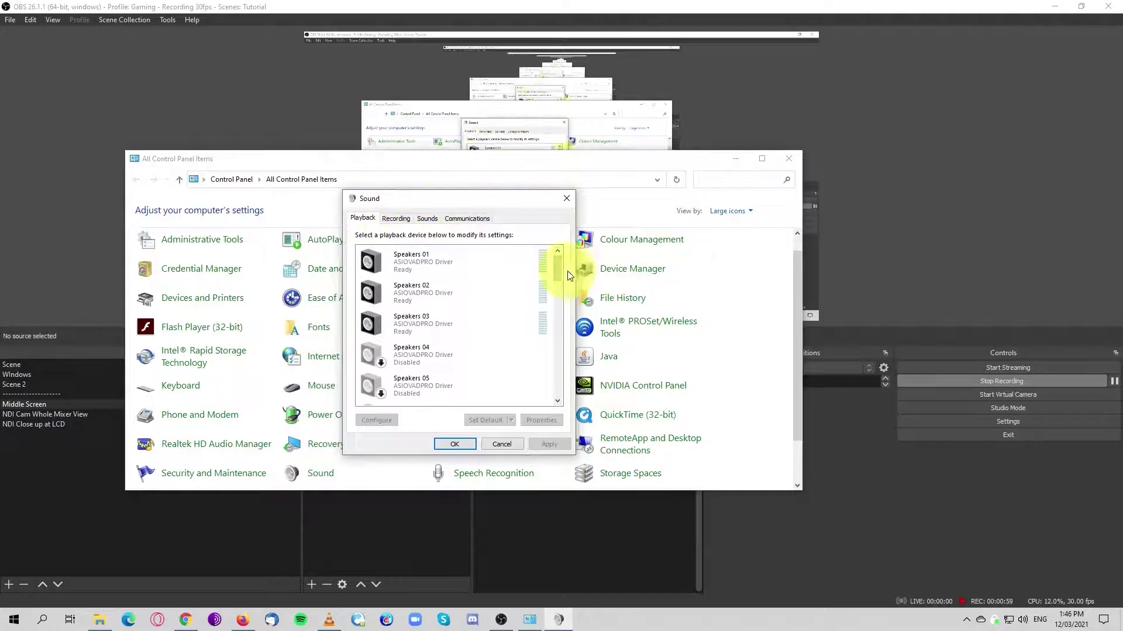
drag(560, 267, 556, 346)
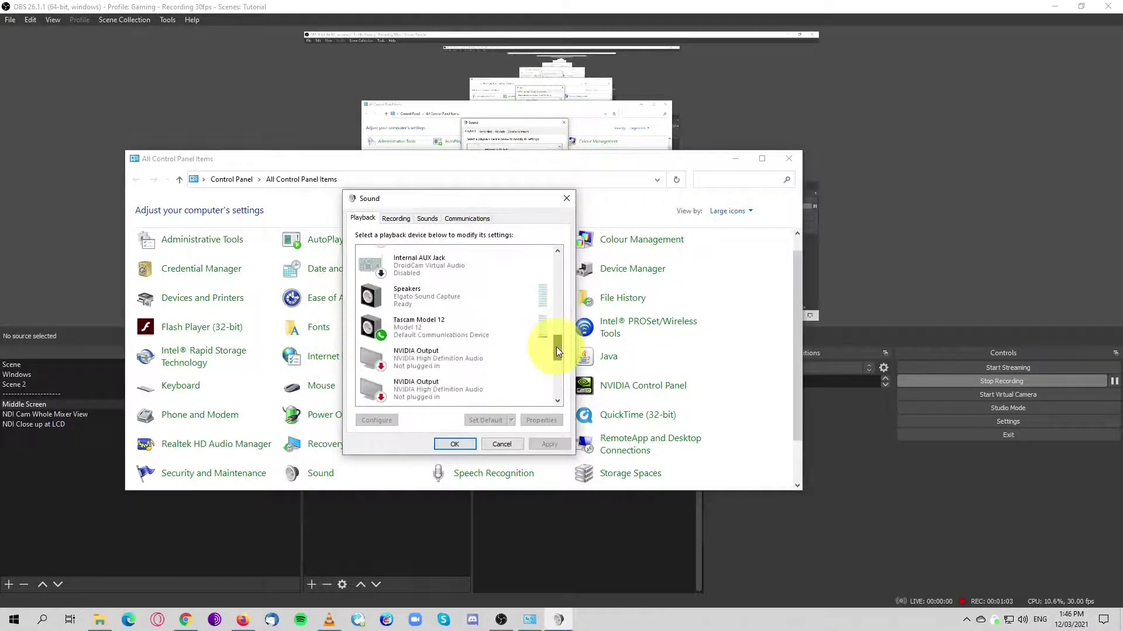
Set Tascam Model 12's playback Default Format to 24 bit, 48000 Hz and confirm the change.
click(432, 331)
double_click(429, 331)
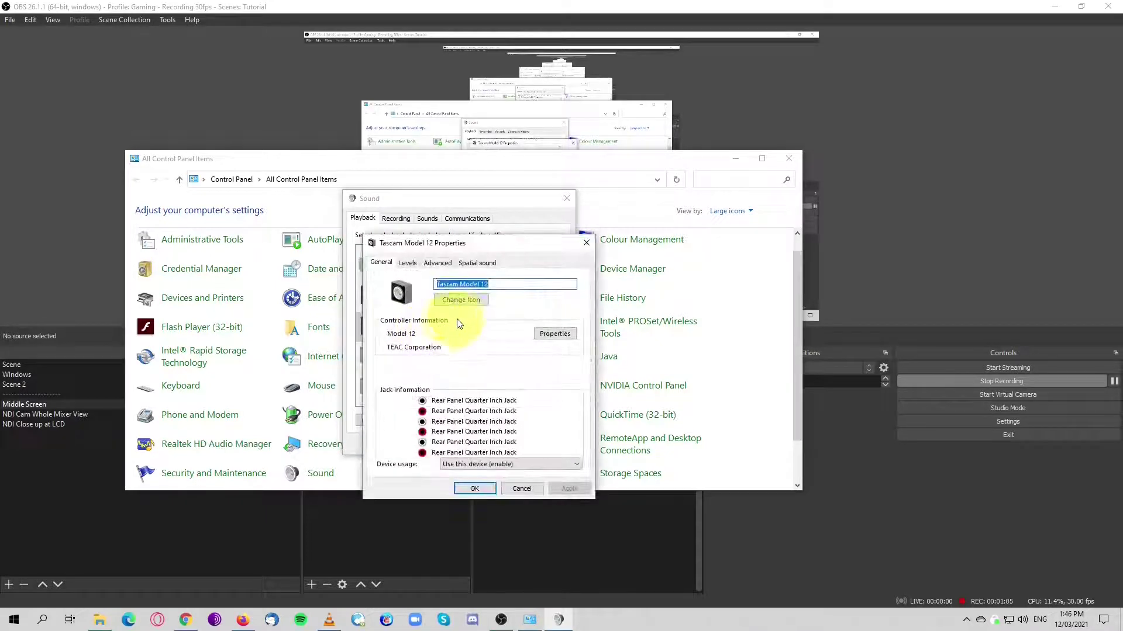
click(438, 263)
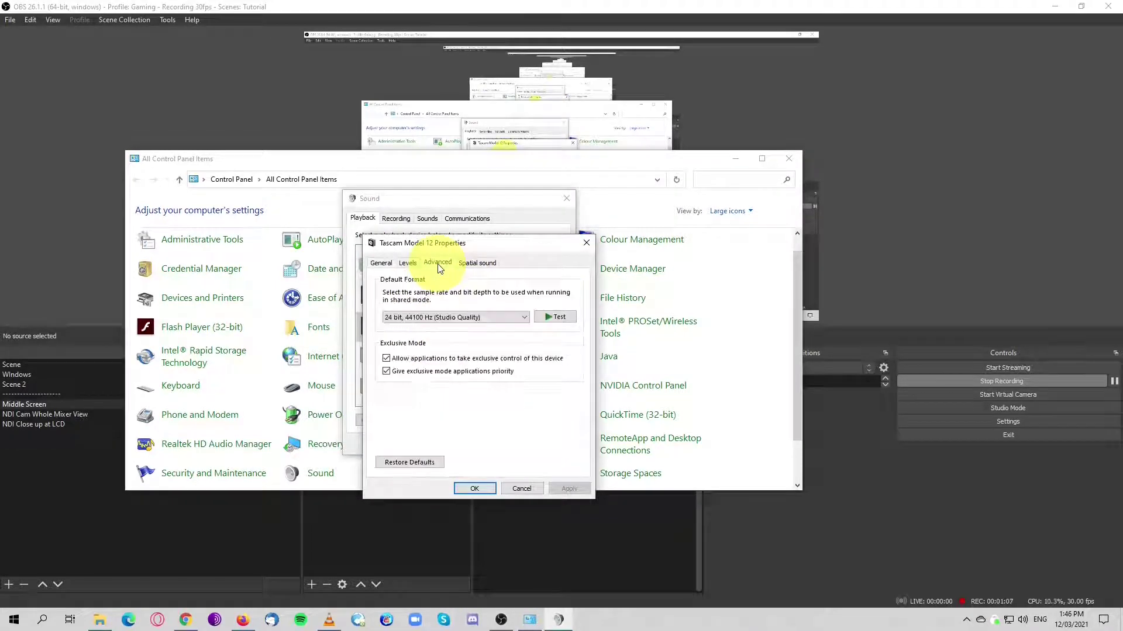
click(524, 316)
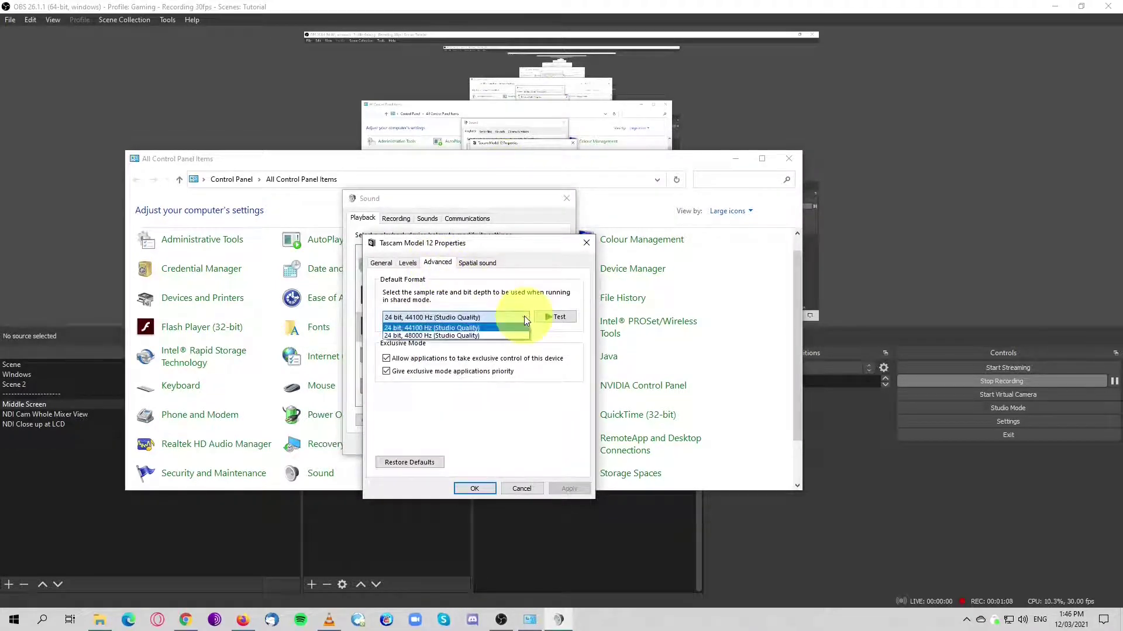
click(474, 328)
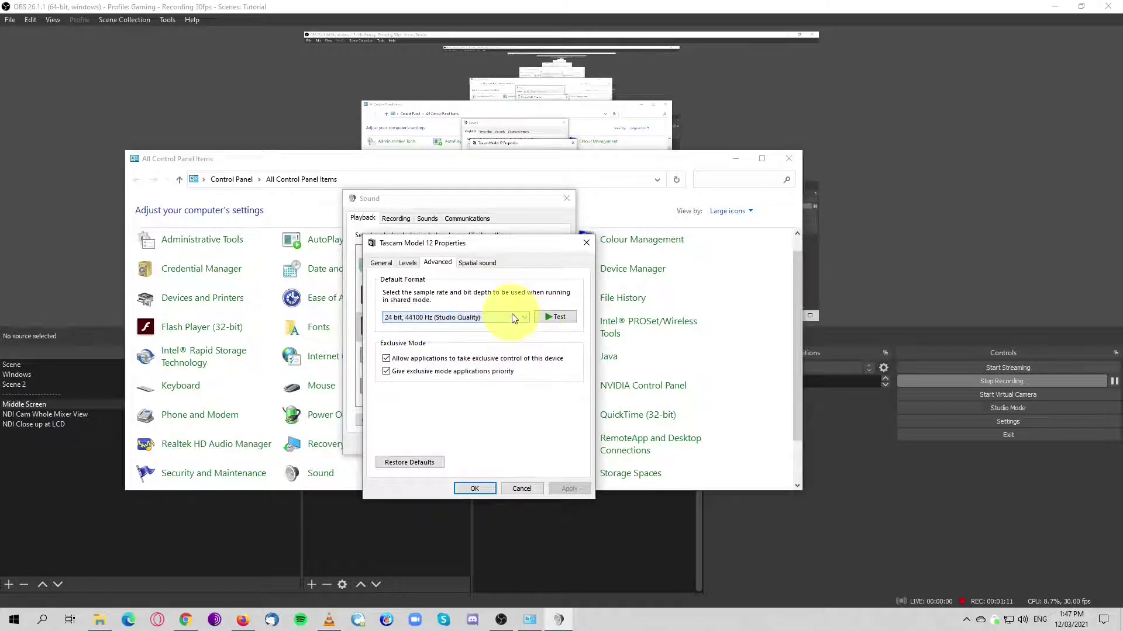
click(509, 317)
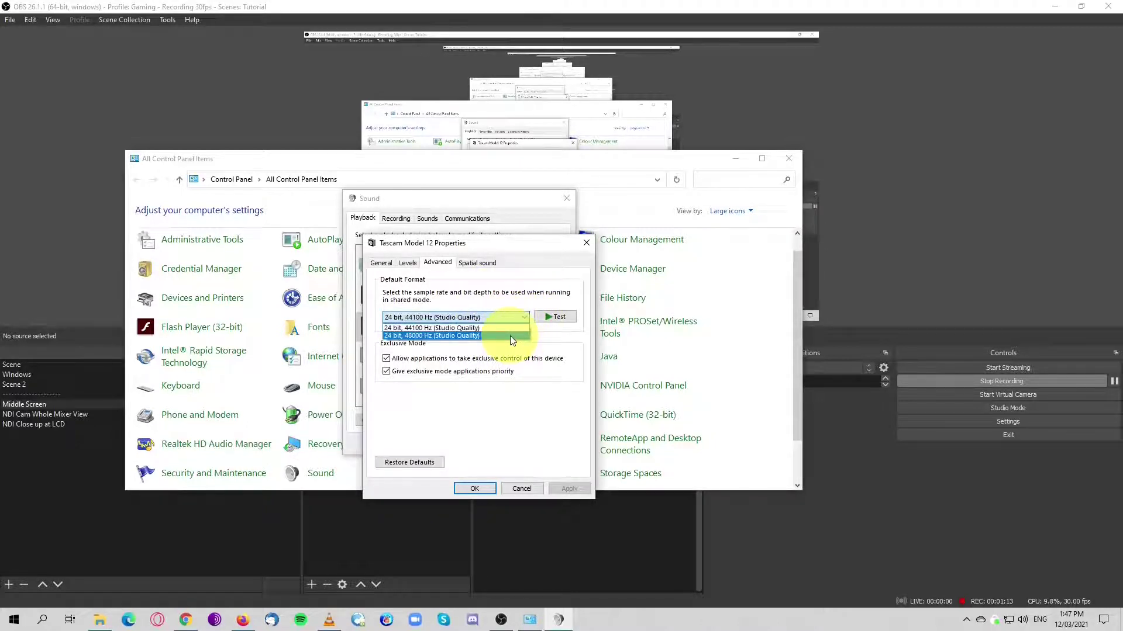
click(512, 336)
click(503, 321)
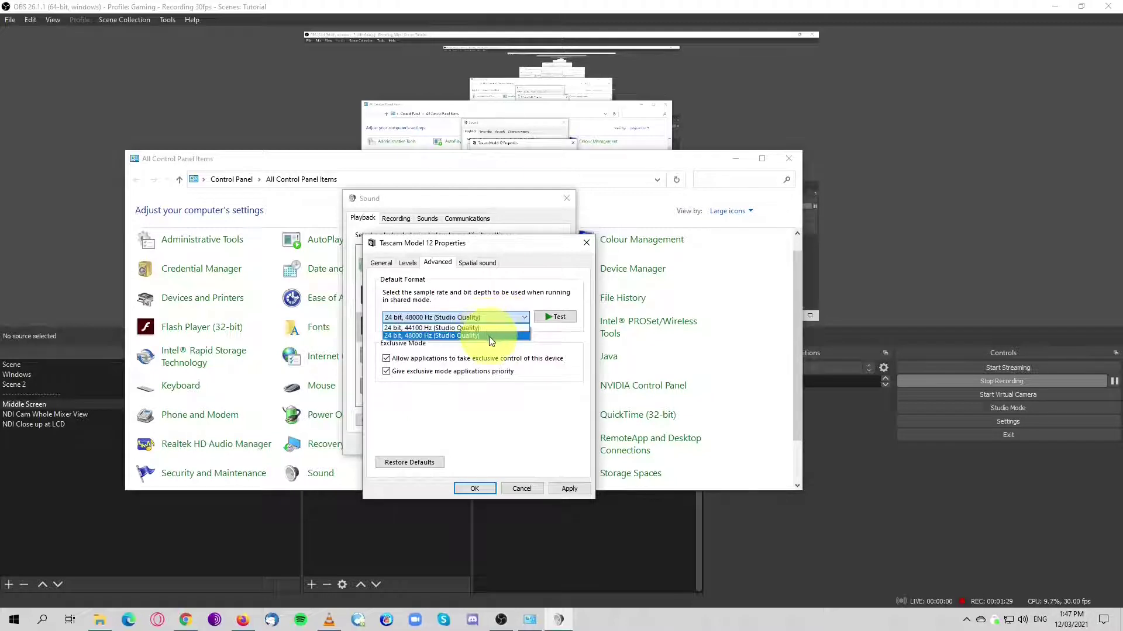
click(490, 337)
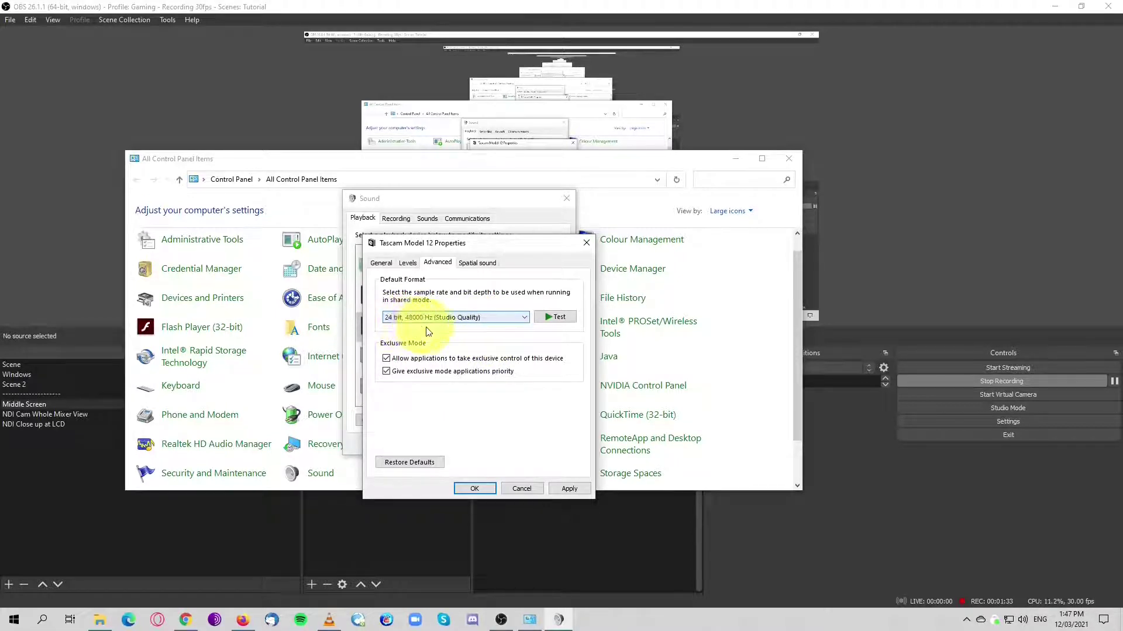
click(480, 488)
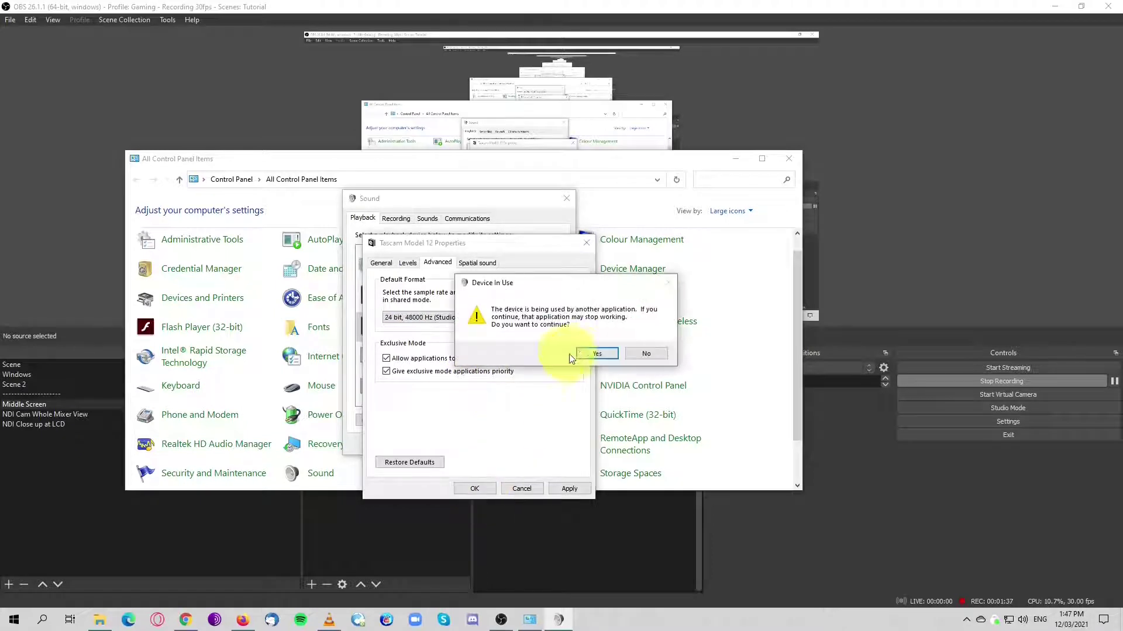
click(594, 353)
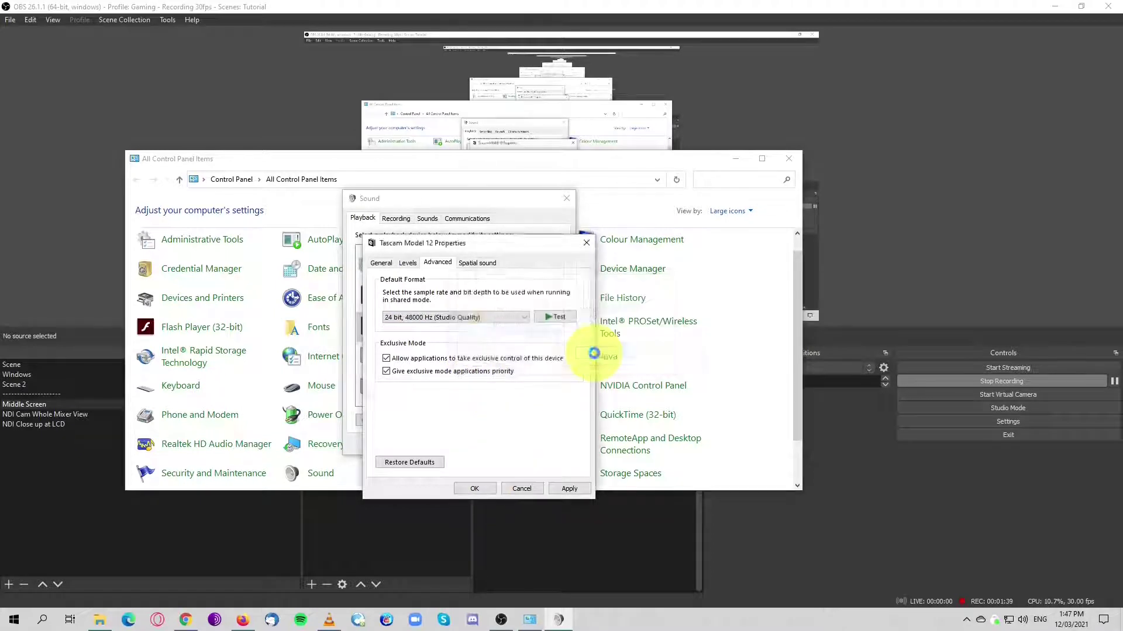
On the Recording tab, choose 2 channel, 24 bit, 48000 Hz for Tascam Model 12's format.
click(401, 222)
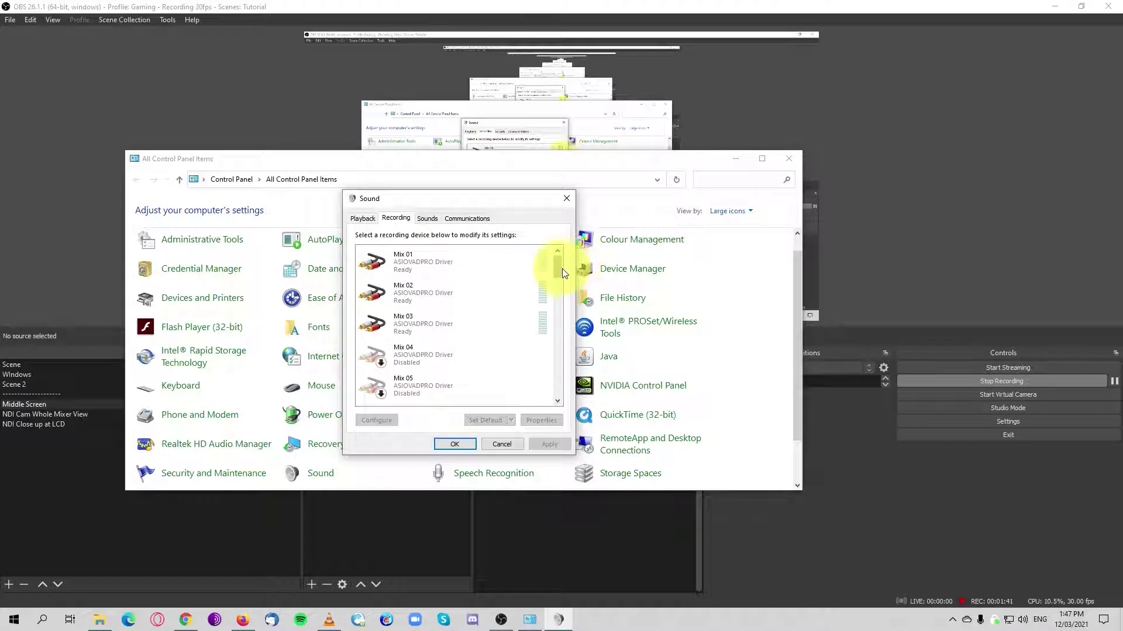
drag(556, 272, 558, 336)
double_click(436, 358)
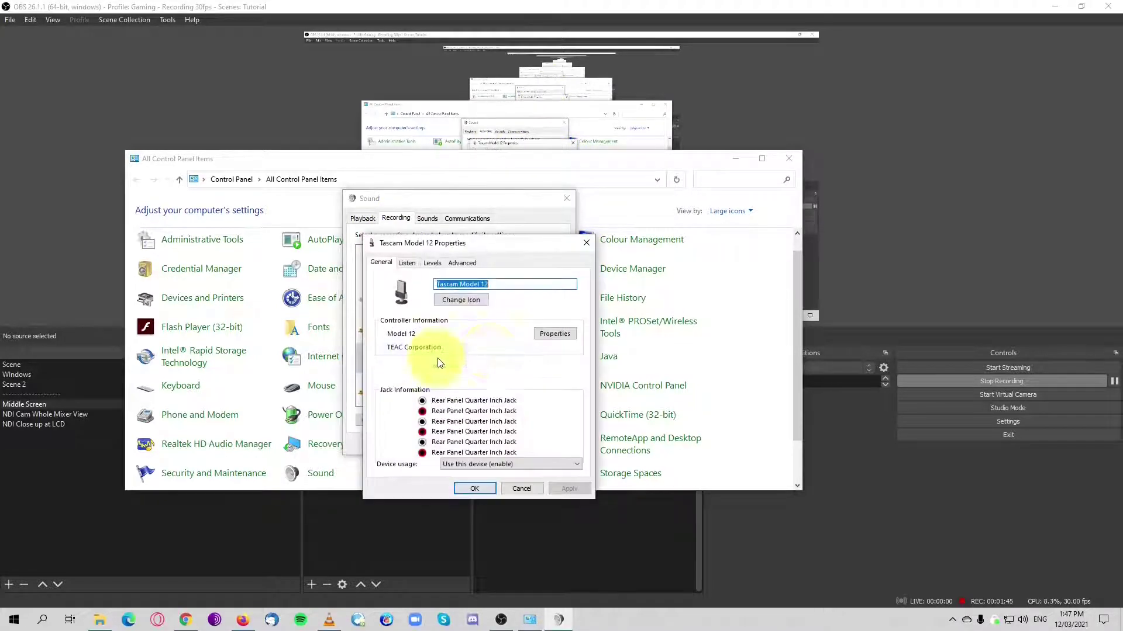
click(462, 262)
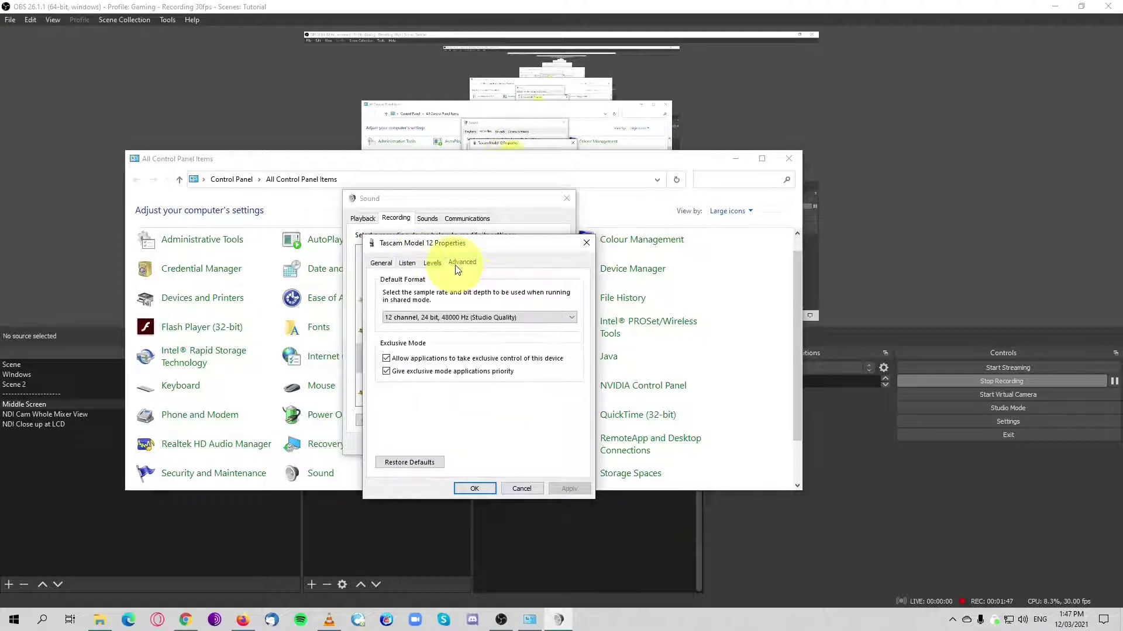
click(518, 320)
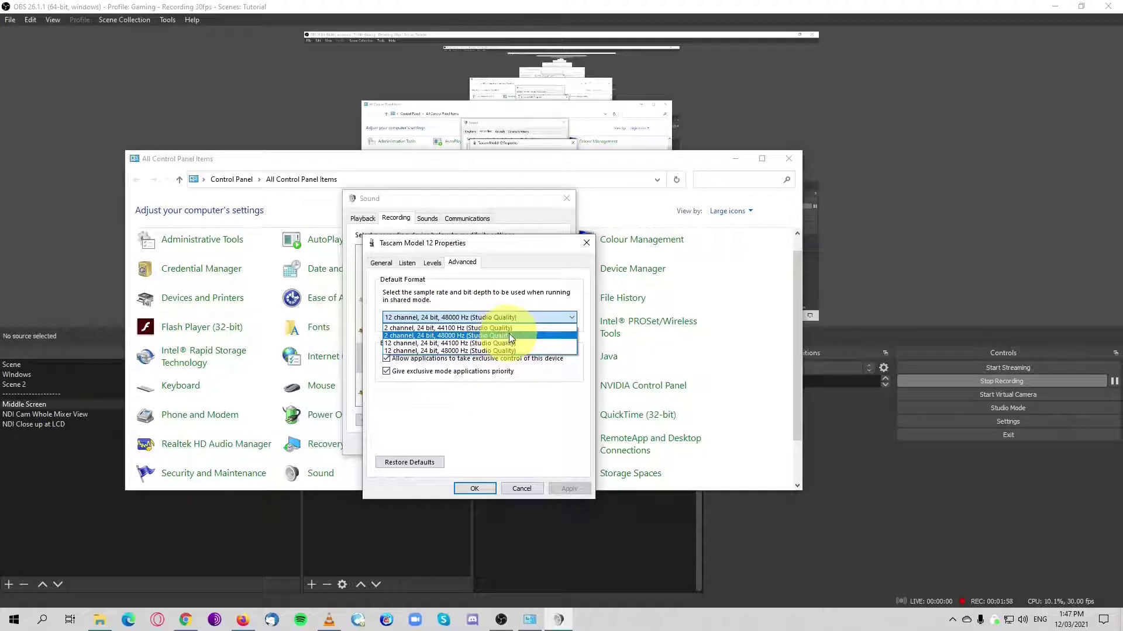
click(452, 342)
Save the recording format, then close the Sound dialog and the Control Panel window.
click(466, 489)
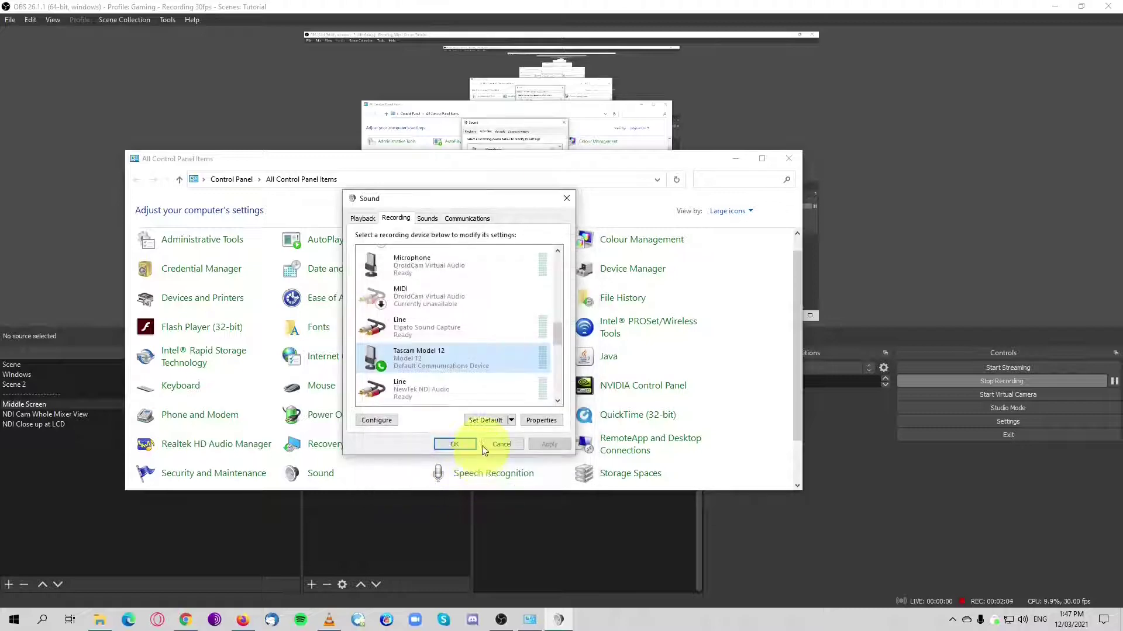
click(453, 444)
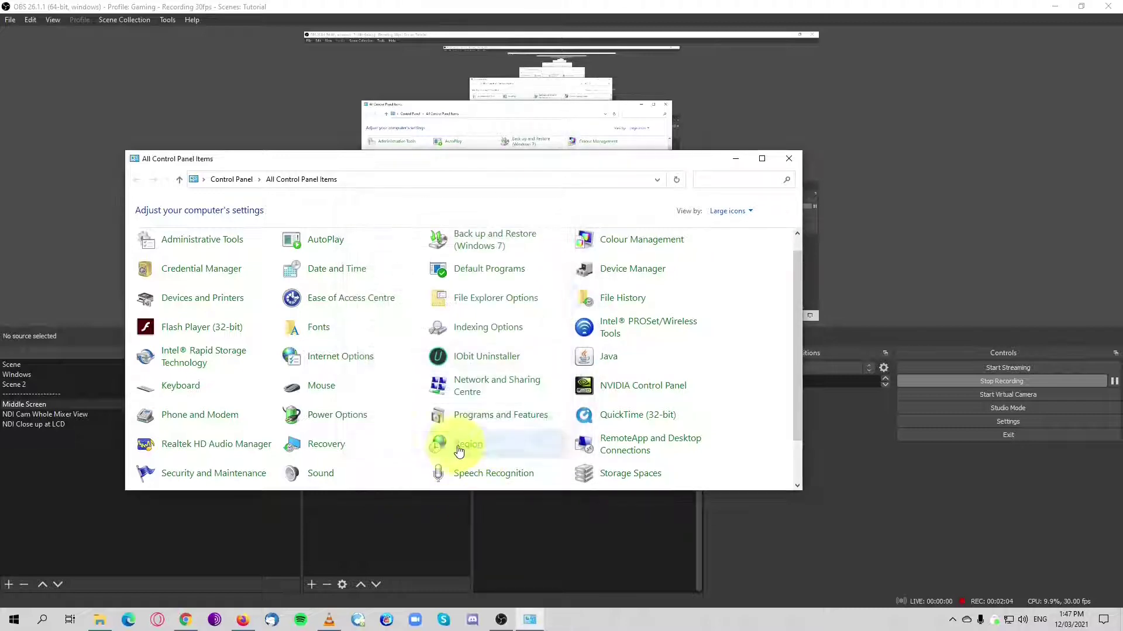
click(790, 159)
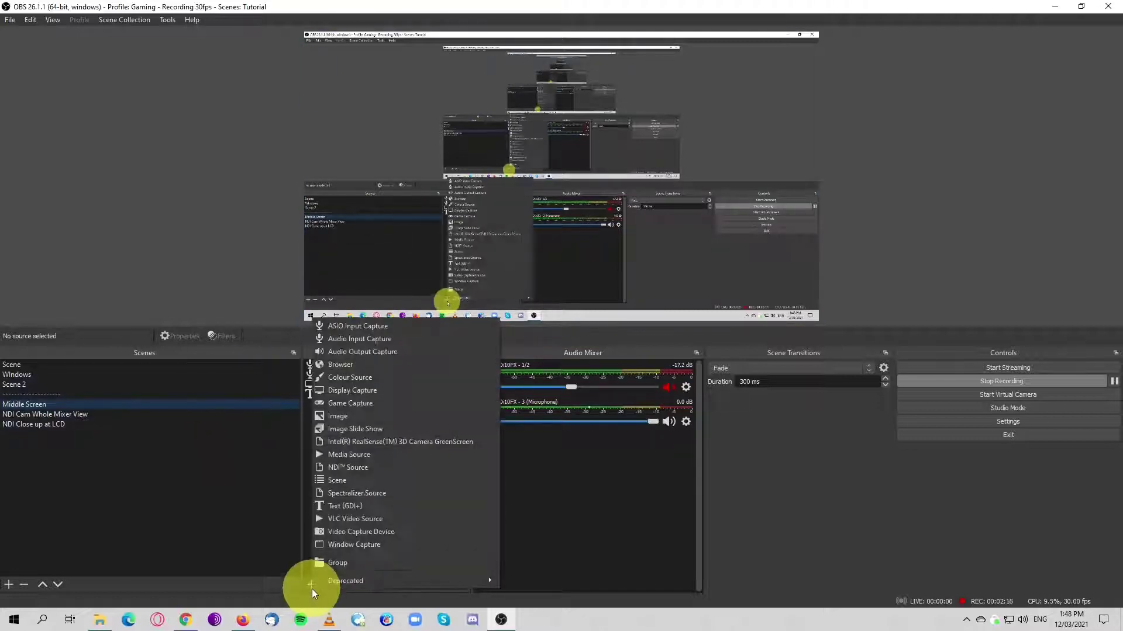
Add an Audio Input Capture source 'Tascam M12' using the Tascam Model 12 device, and move it down.
click(311, 585)
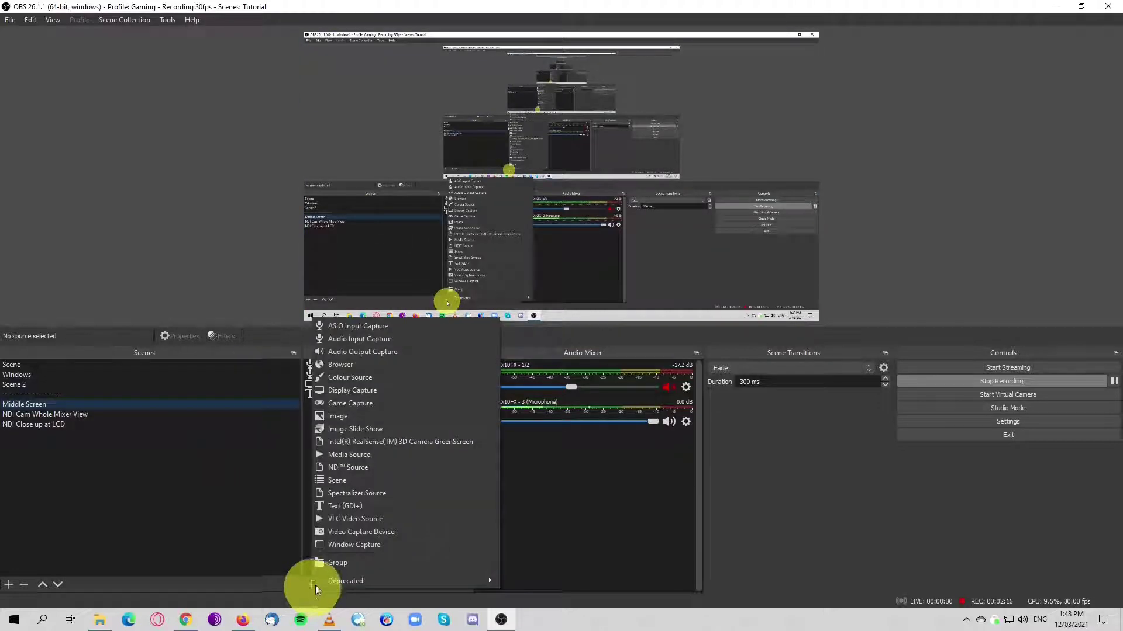
click(412, 340)
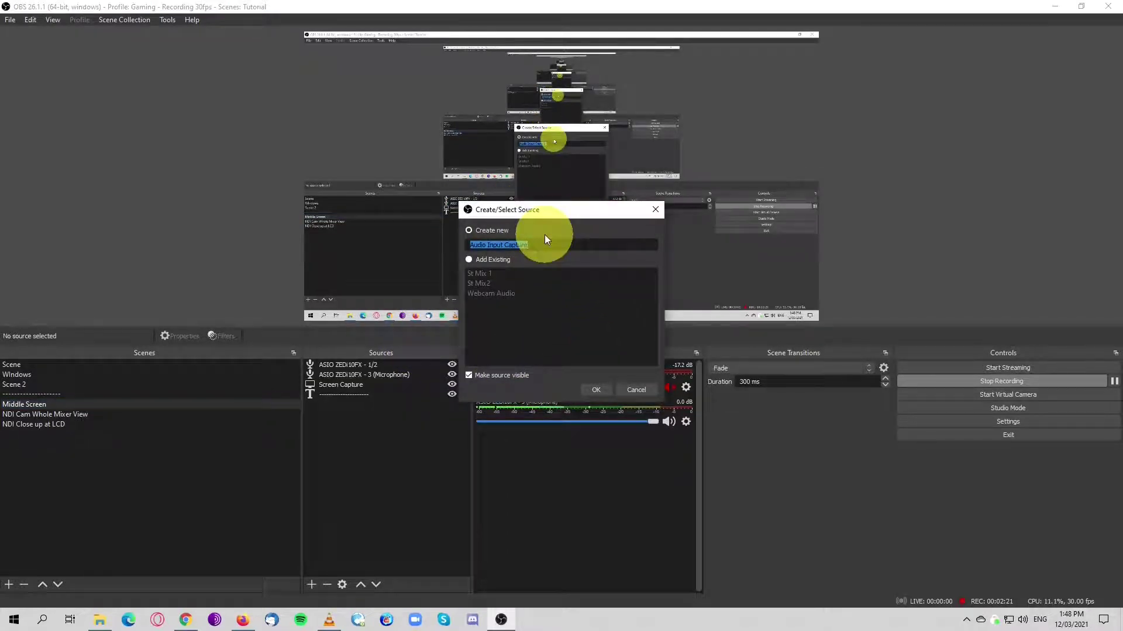
text(Tascam )
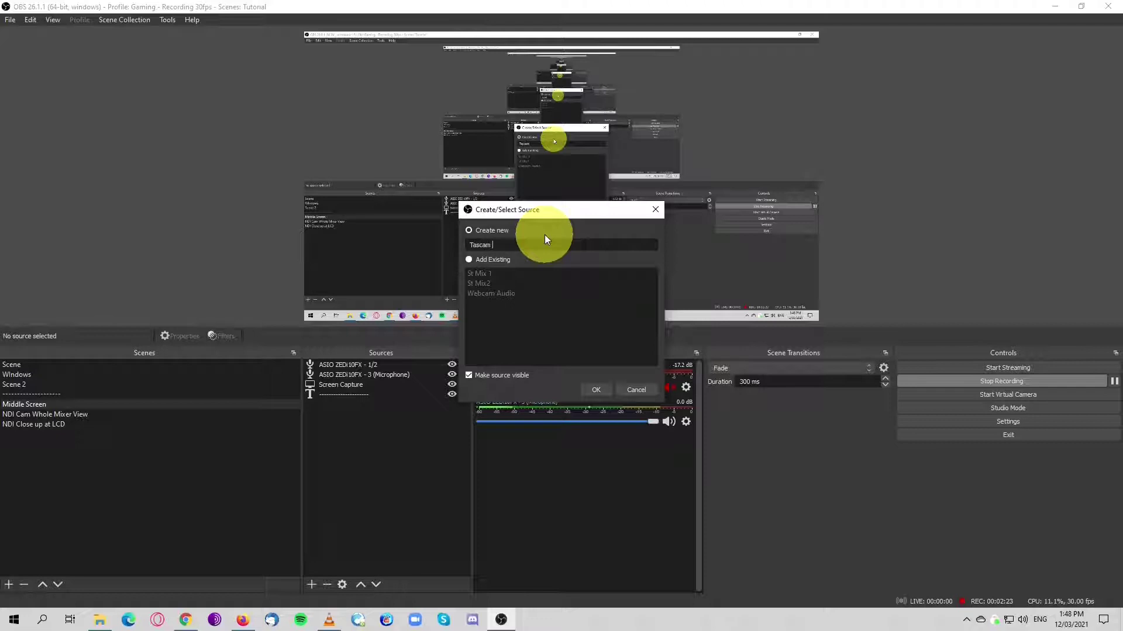
text(M12)
key(Return)
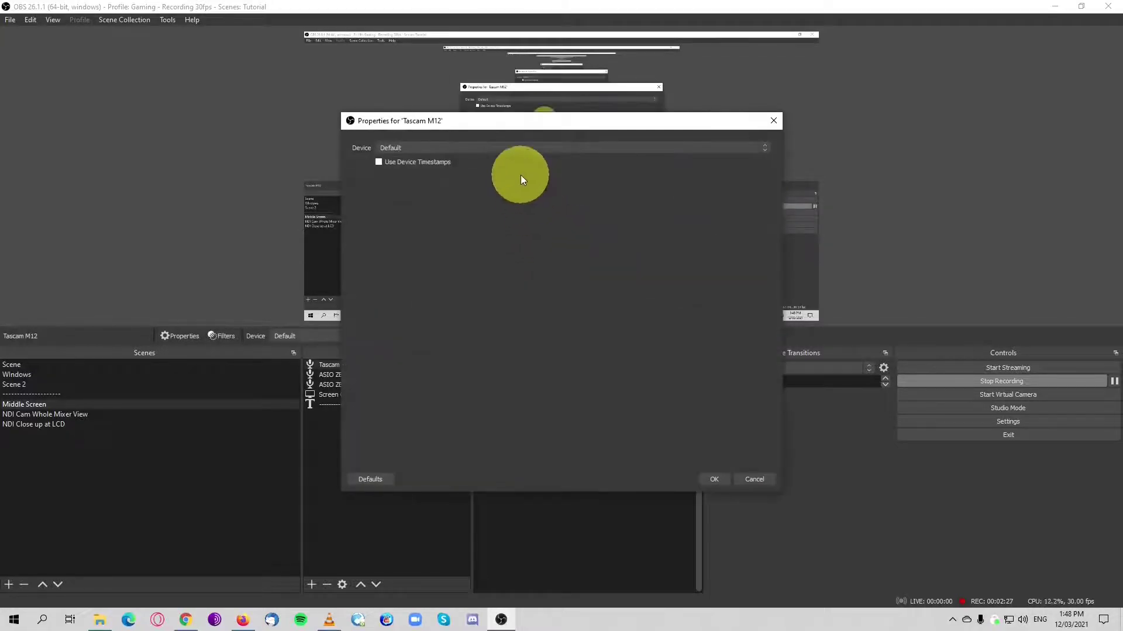
click(527, 152)
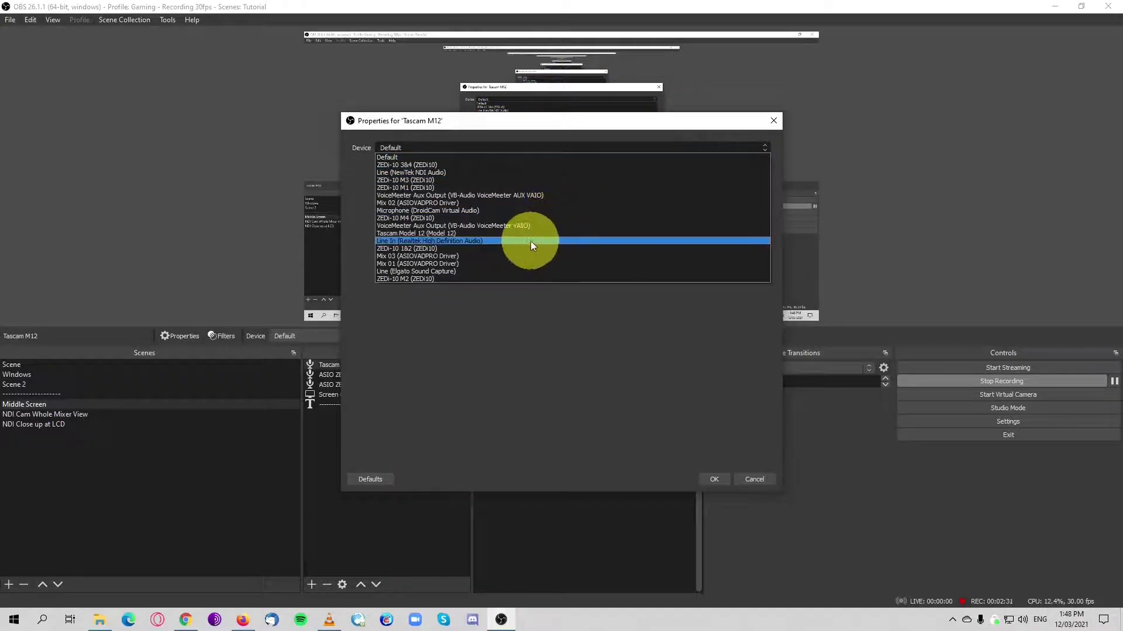
click(515, 233)
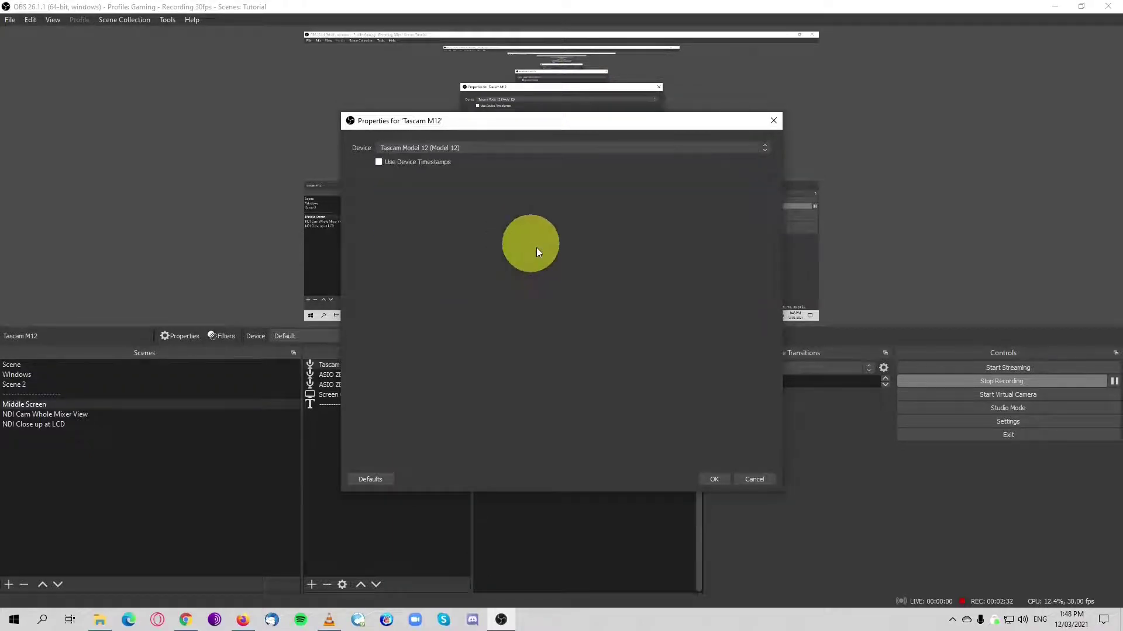
click(721, 480)
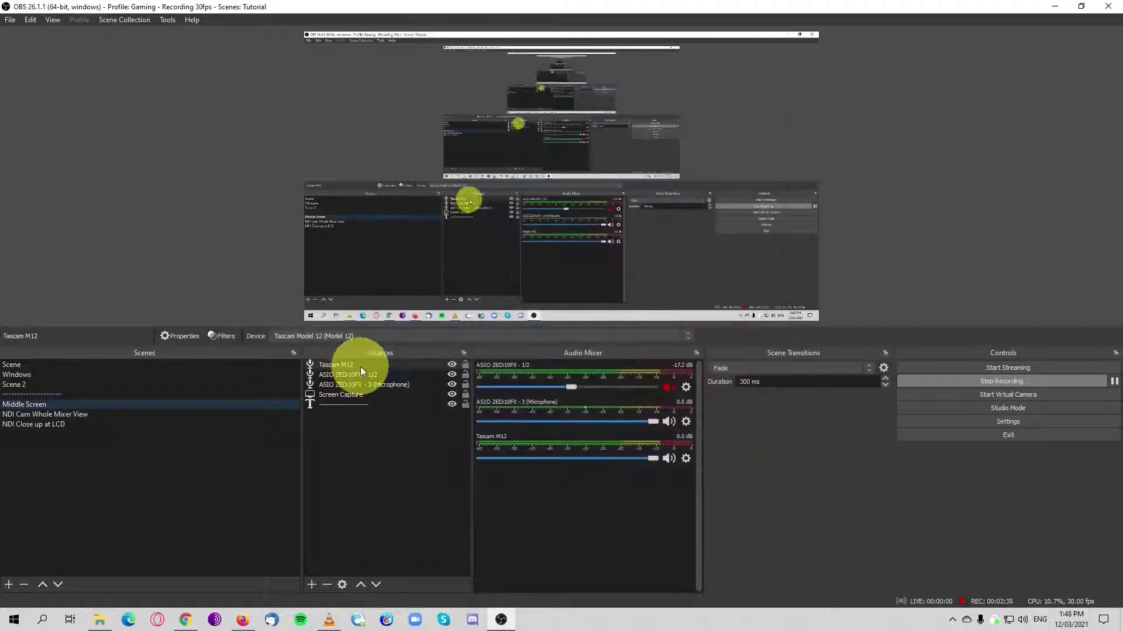
click(377, 586)
Move Tascam M12 to the bottom of the Middle Screen sources list.
click(377, 585)
click(377, 585)
click(377, 586)
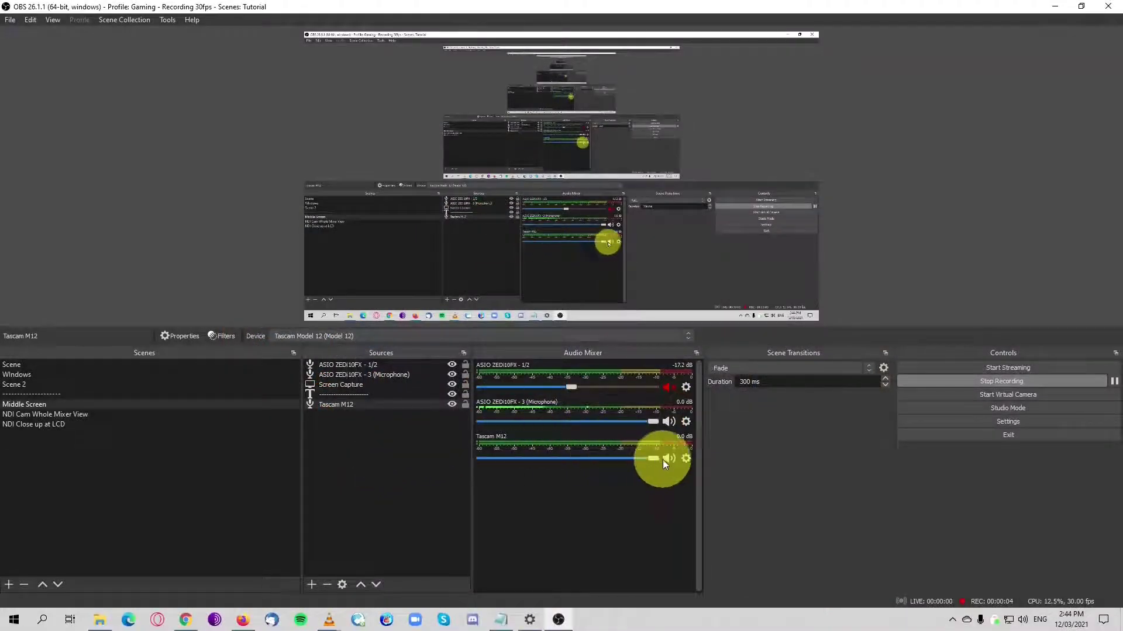
Mute Tascam M12 with its fader pulled fully down, then copy the Tascam M12 source.
click(668, 460)
drag(653, 457, 481, 460)
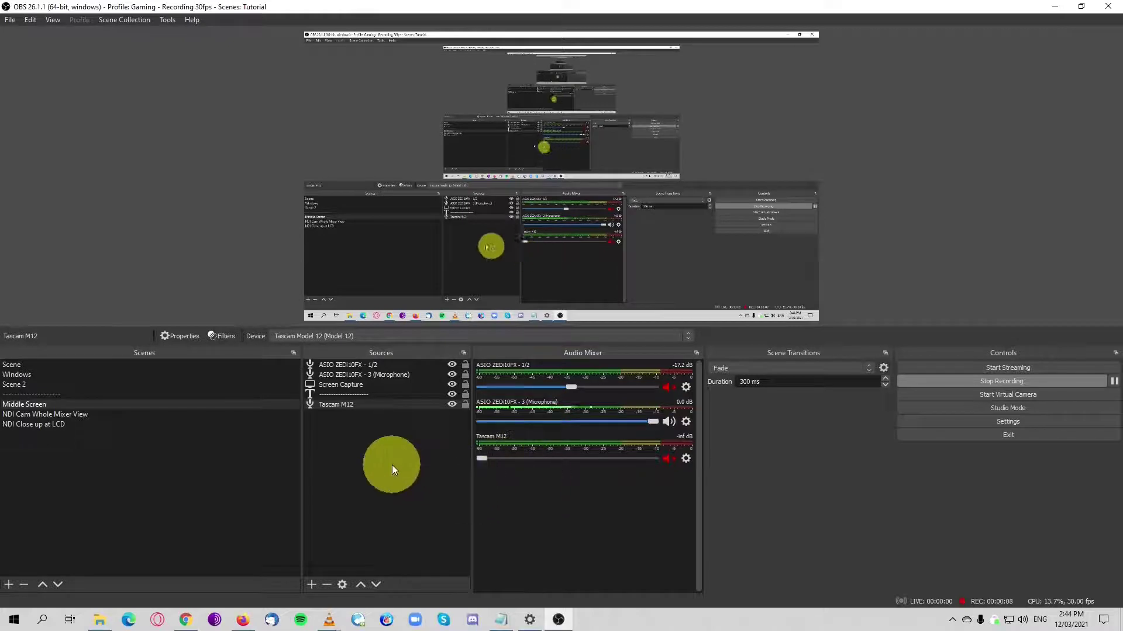
right_click(335, 405)
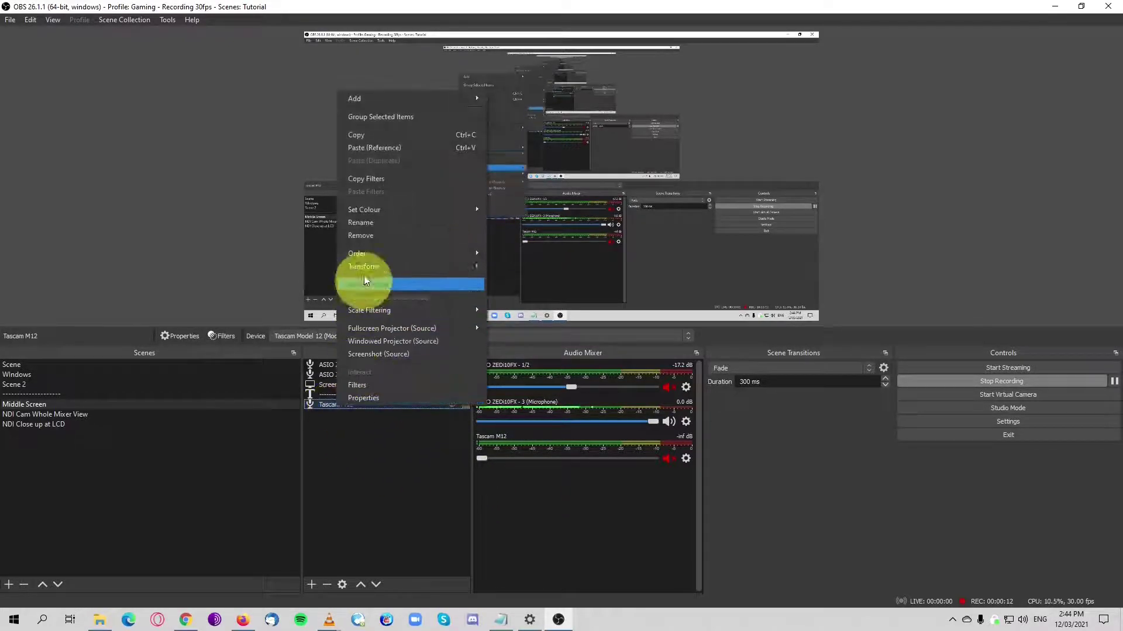
click(359, 134)
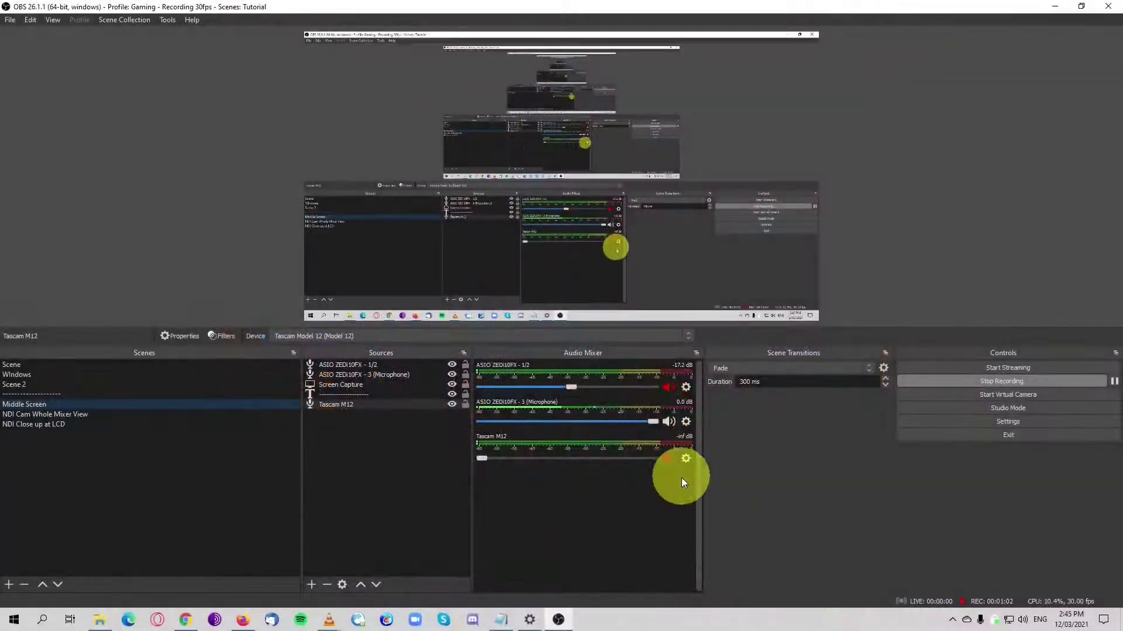
Unmute Tascam M12 and raise its mixer fader to about -24 dB.
click(672, 462)
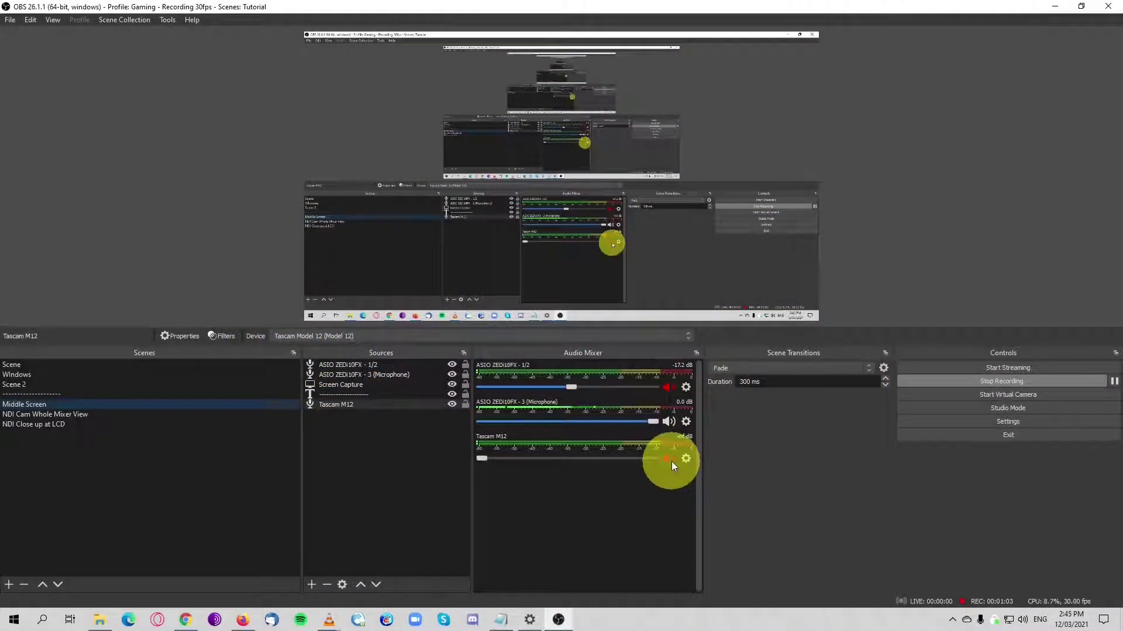
click(486, 461)
drag(486, 461, 531, 461)
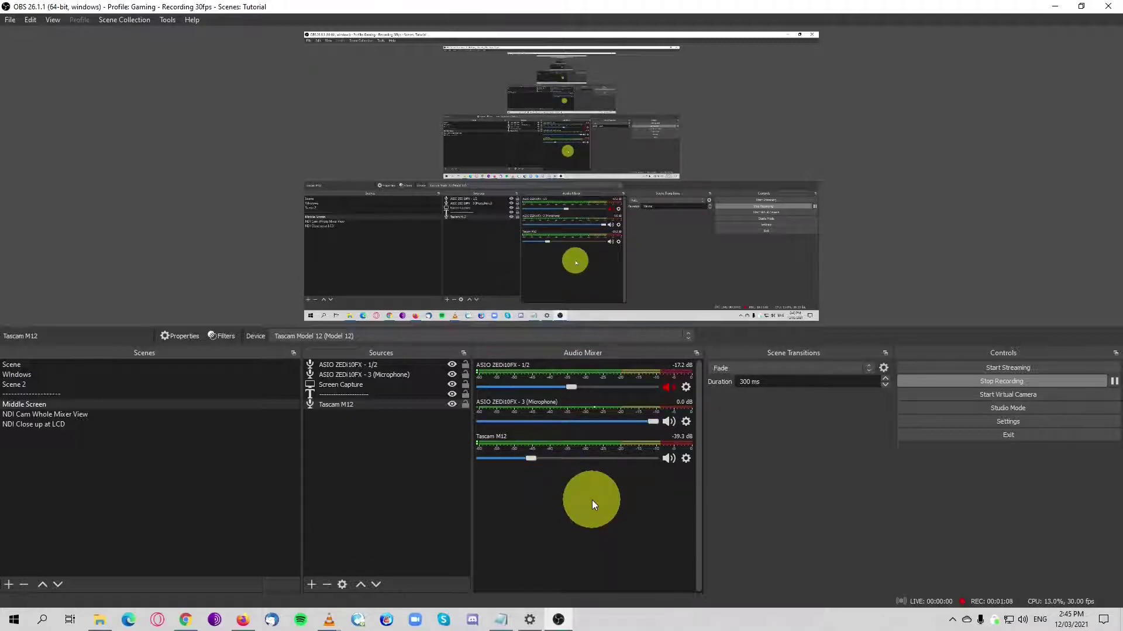
drag(531, 458, 552, 458)
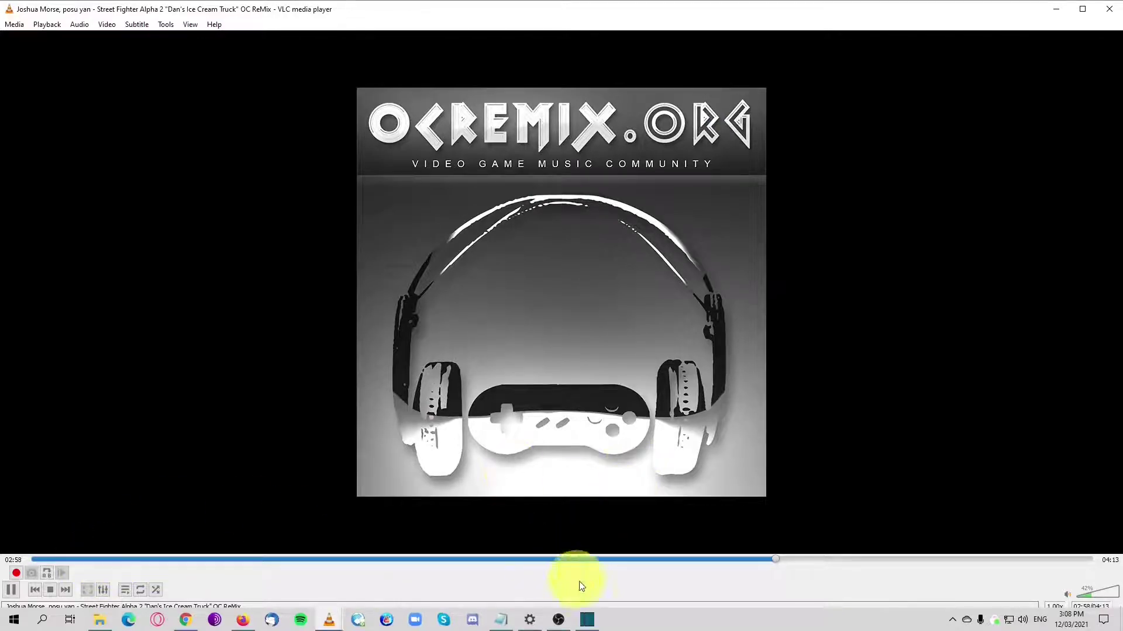
Switch from VLC back to the OBS Studio window via the taskbar.
click(559, 619)
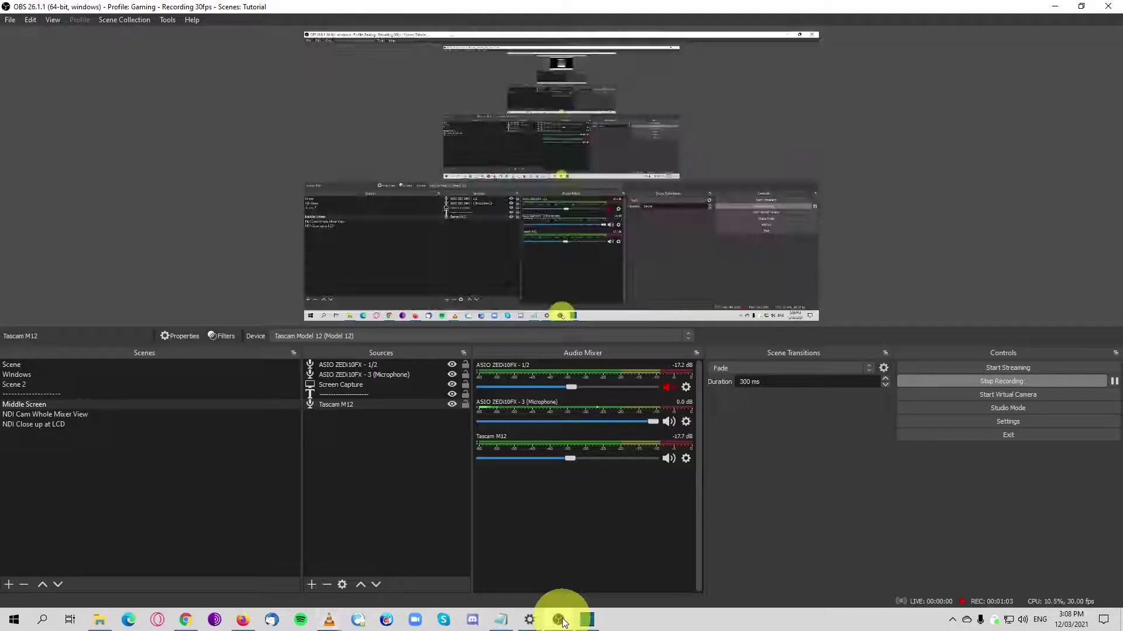
In App volume and device preferences, set VLC media player's Output to Tascam Model 12.
right_click(1024, 619)
click(1019, 532)
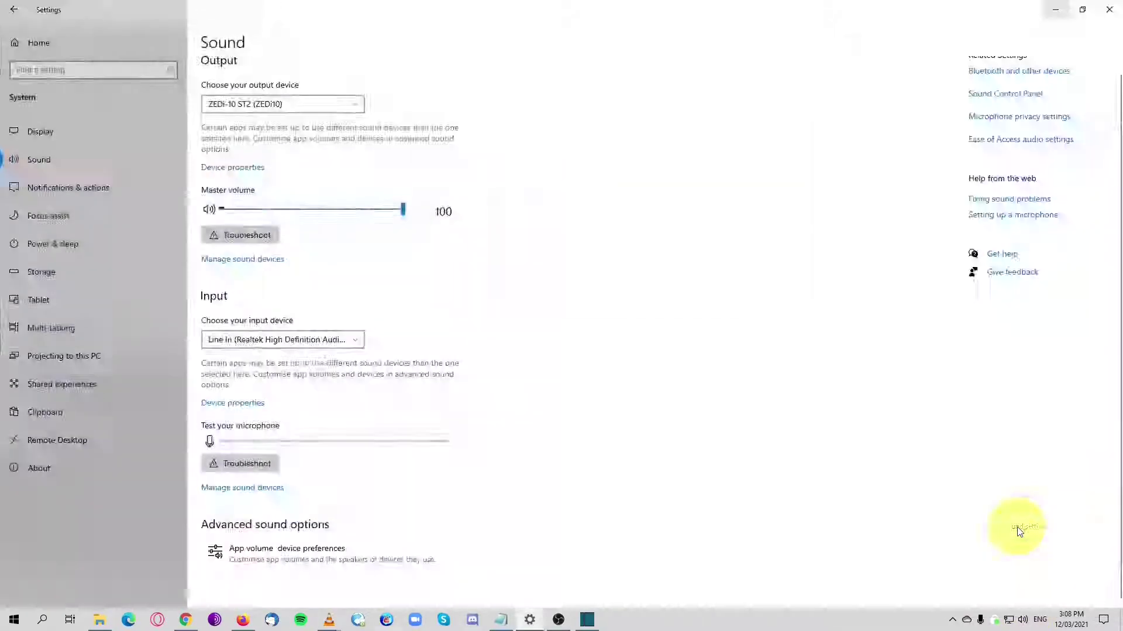
right_click(1023, 621)
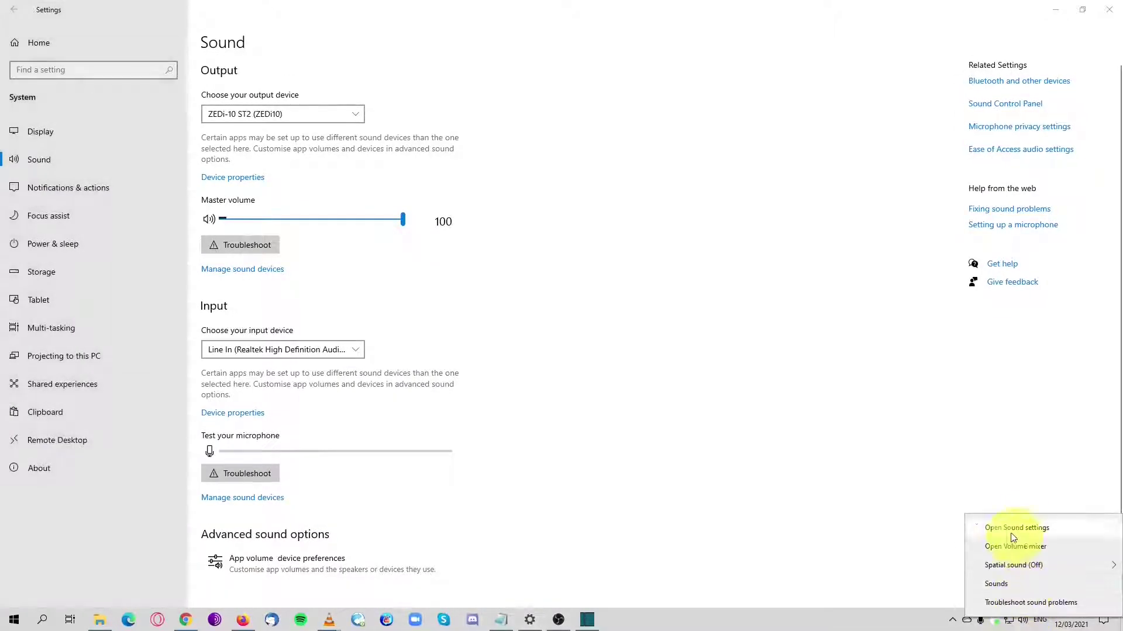
click(777, 444)
scroll(643, 380, down, 1)
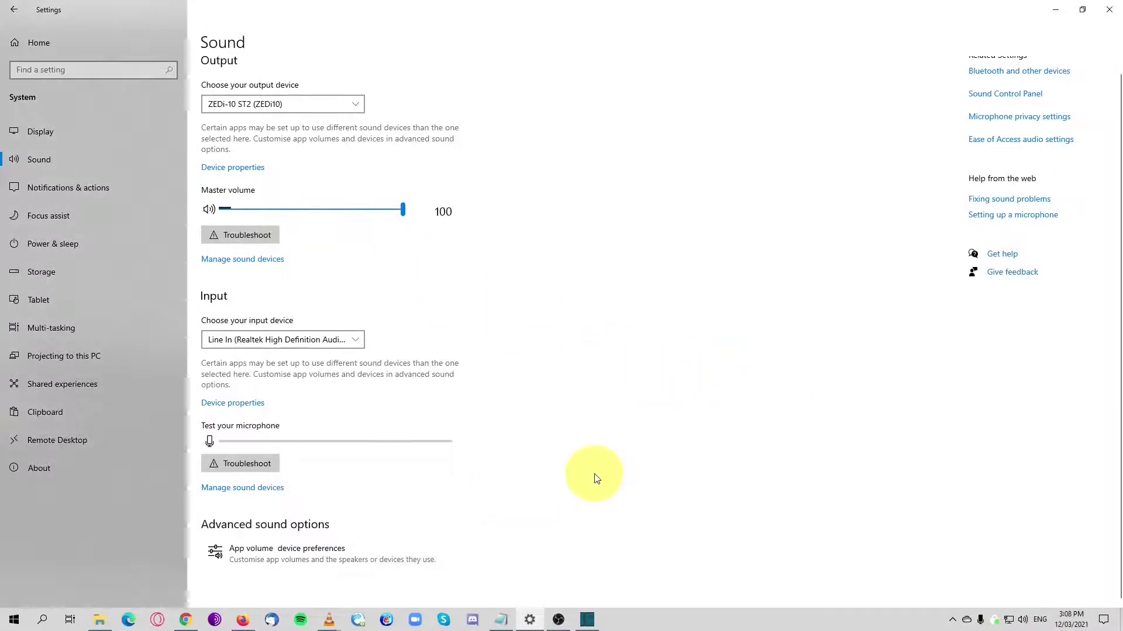
click(305, 556)
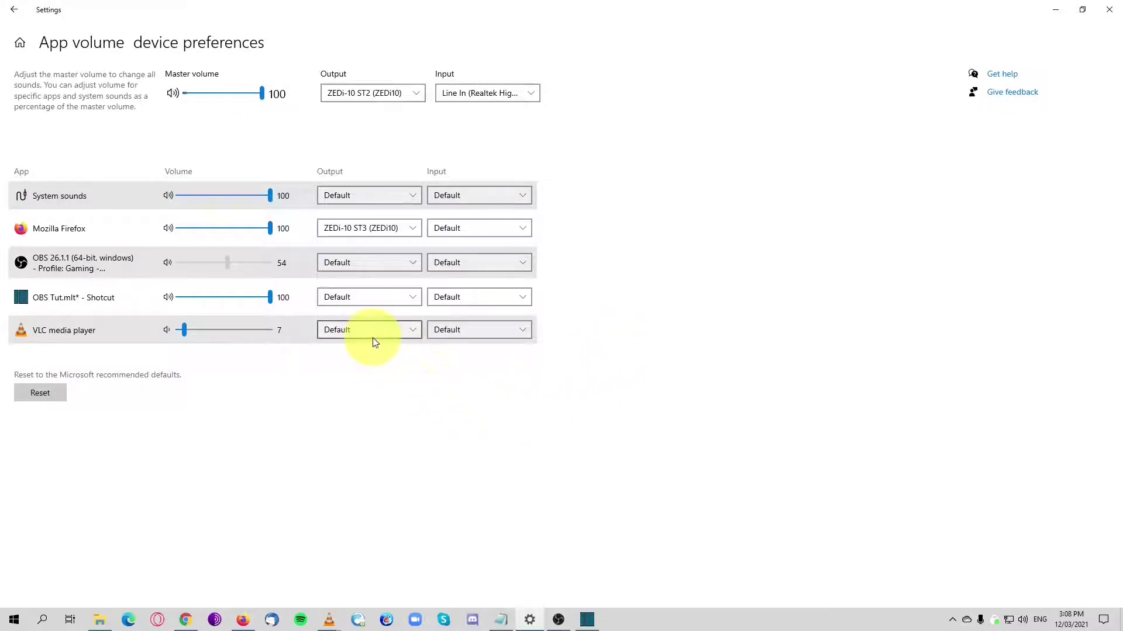
click(356, 336)
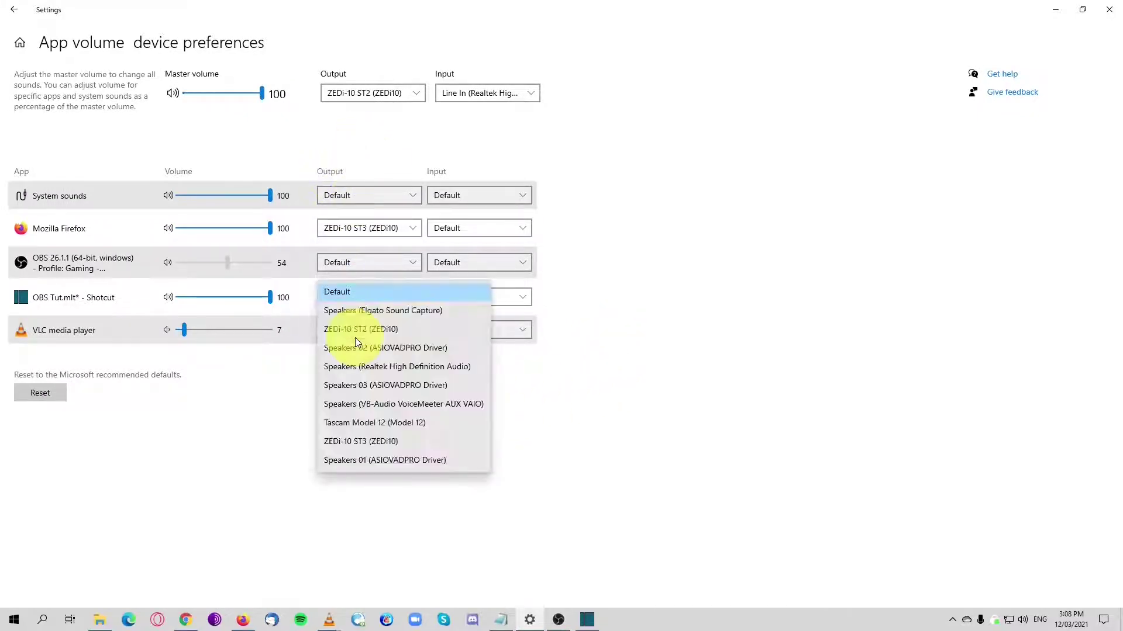
click(406, 428)
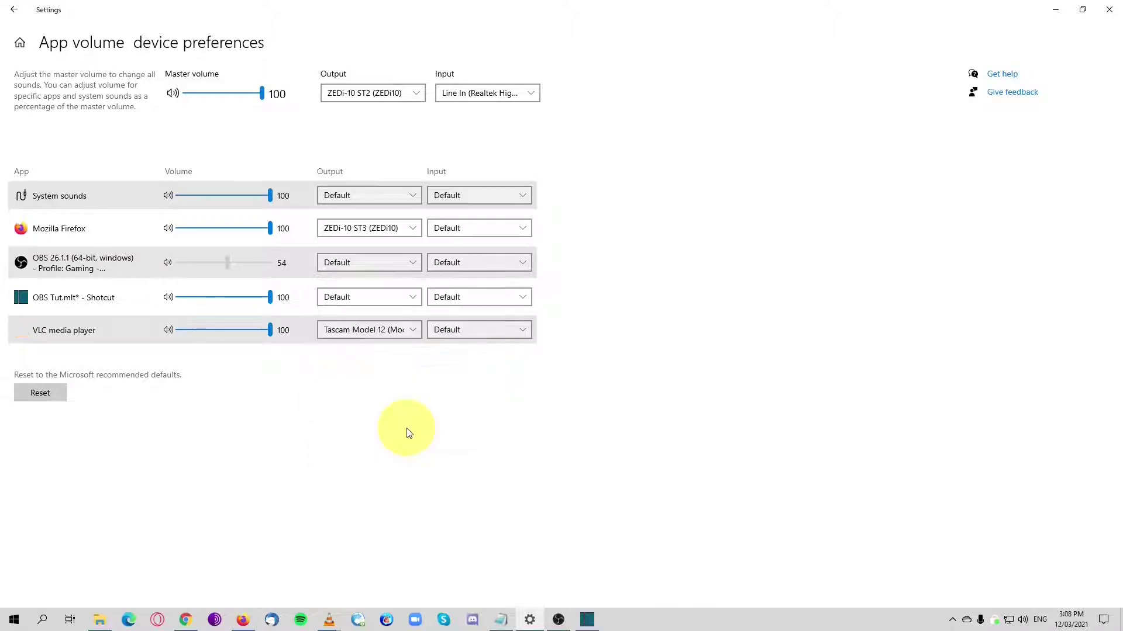
click(1058, 7)
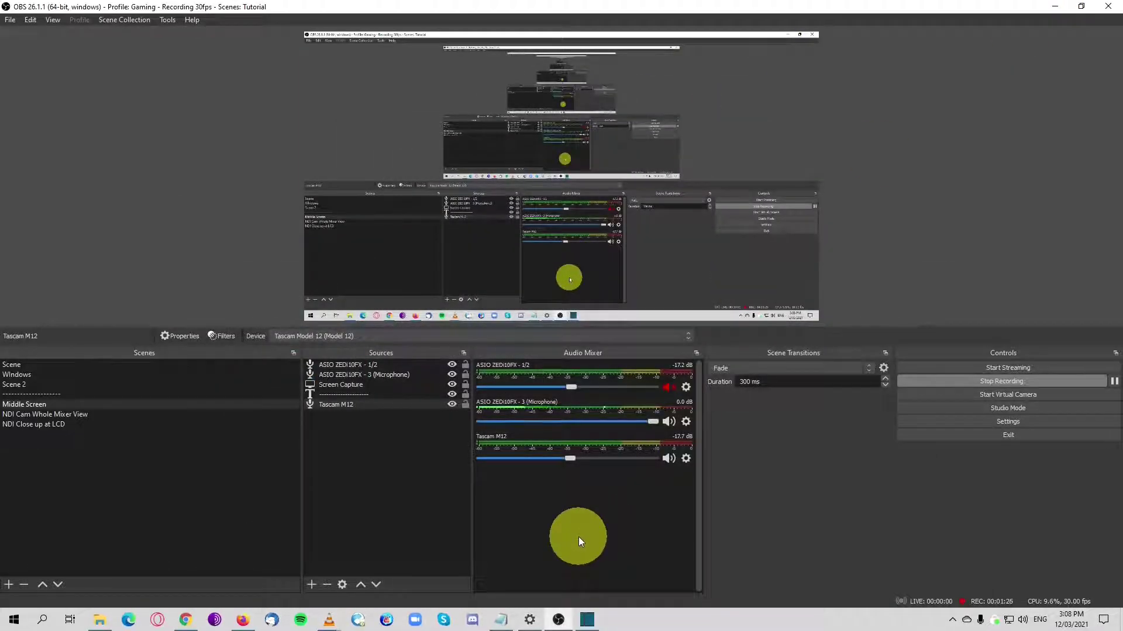